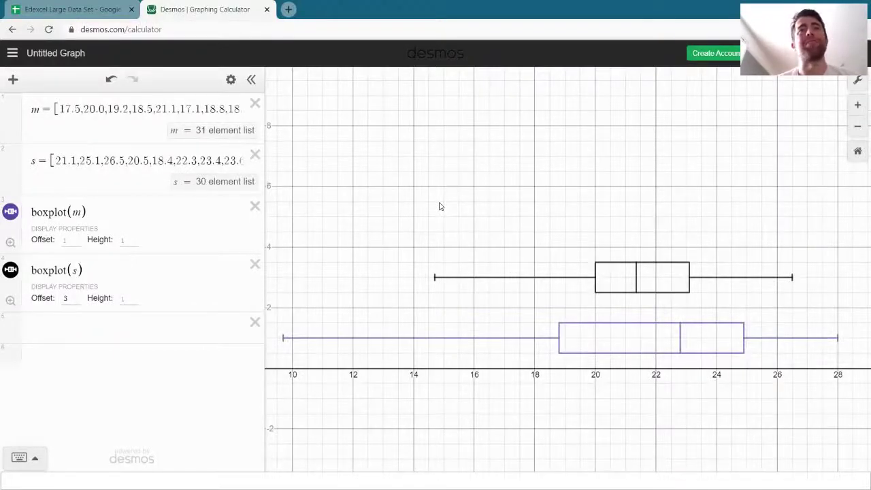
# Compare the two Desmos box plots with the daily records in the Beijing May-Oct 2015 sheet
pyautogui.click(92, 9)
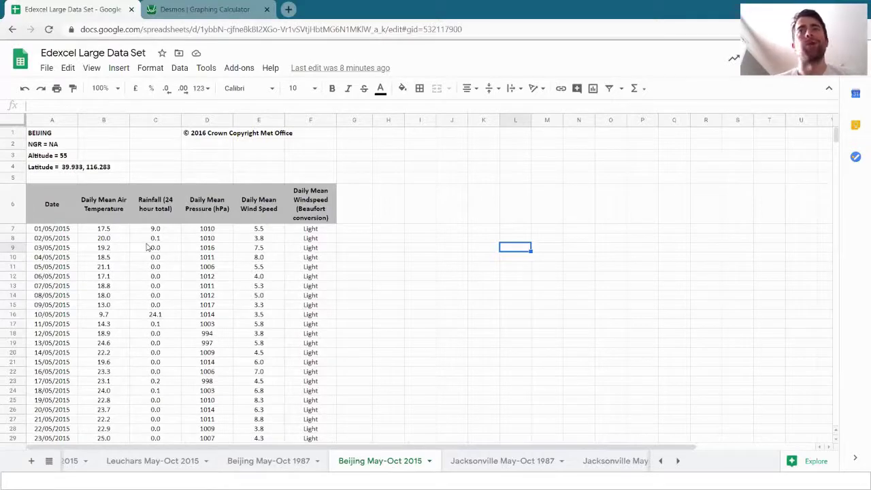
pyautogui.click(204, 9)
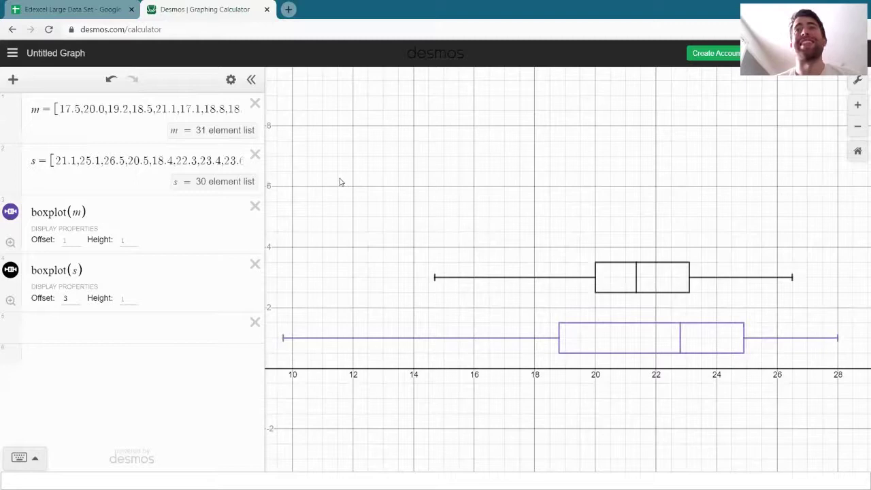
pyautogui.click(86, 8)
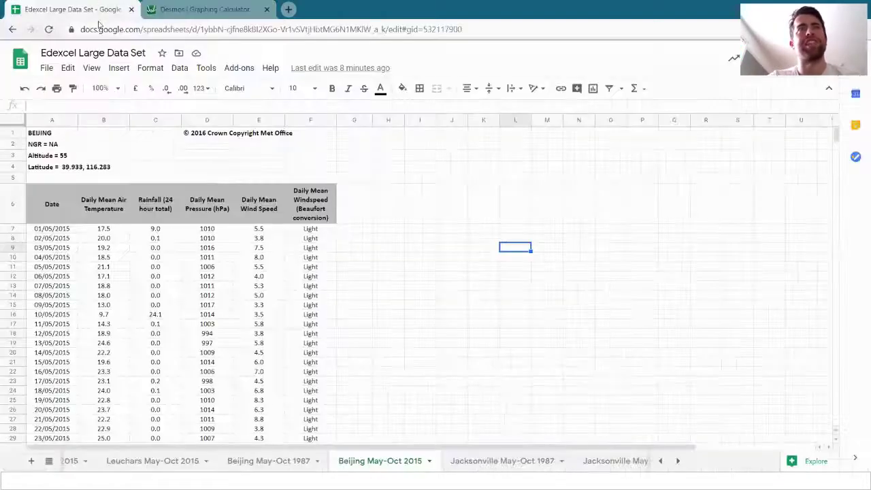
pyautogui.scroll(-10, 147, 304)
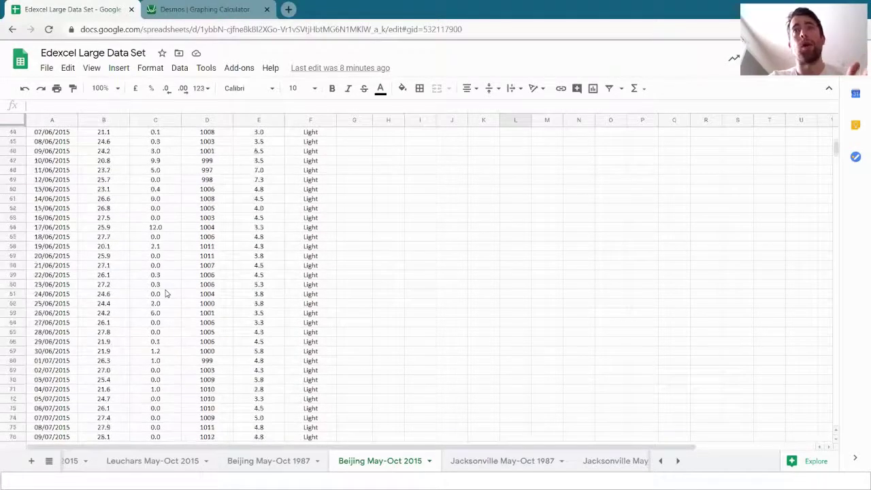
pyautogui.scroll(10, 166, 294)
# Switch to Desmos and calculate the standard deviations of both lists with stdev(m) and stdev(s)
pyautogui.click(204, 9)
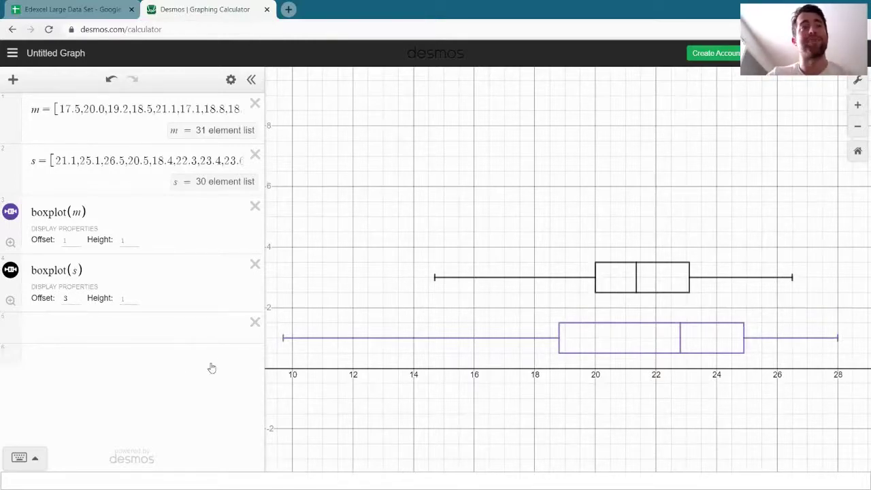
pyautogui.click(140, 323)
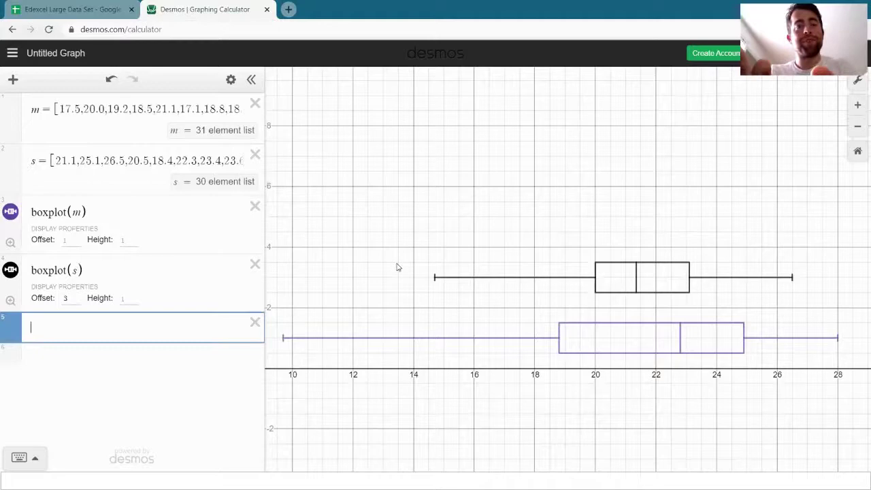
pyautogui.write('stdev')
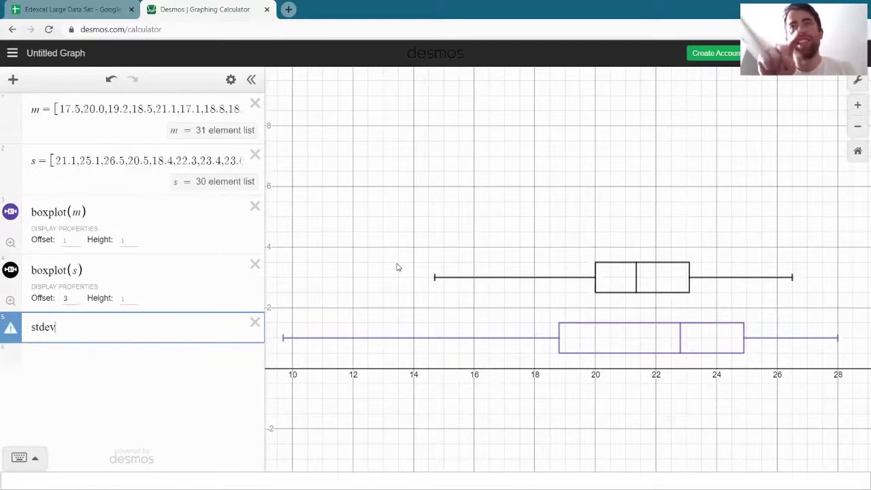
pyautogui.write('(')
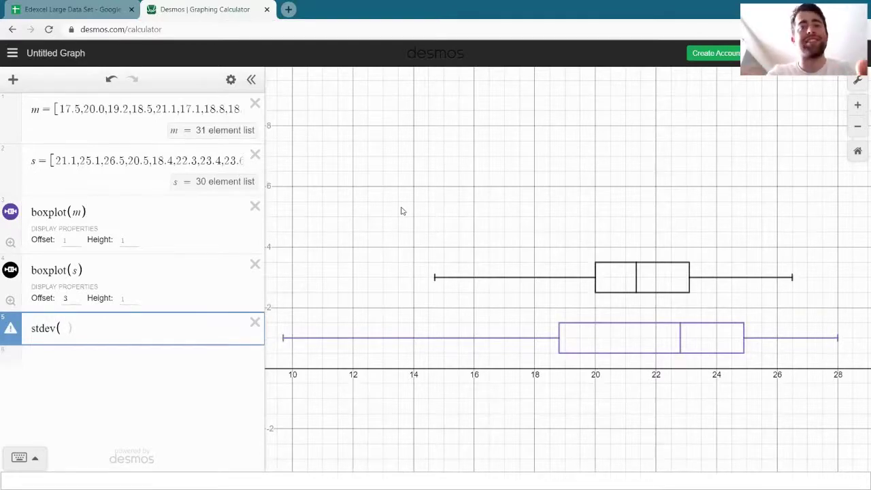
pyautogui.write('m)')
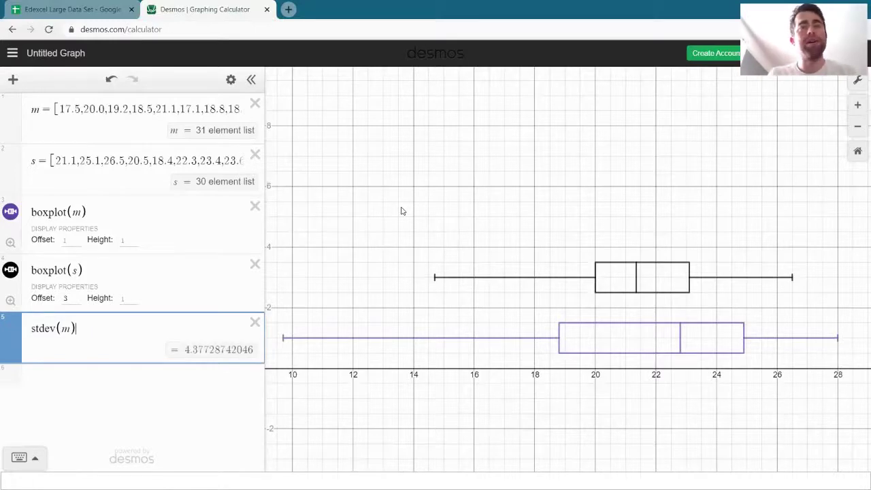
pyautogui.press('Return')
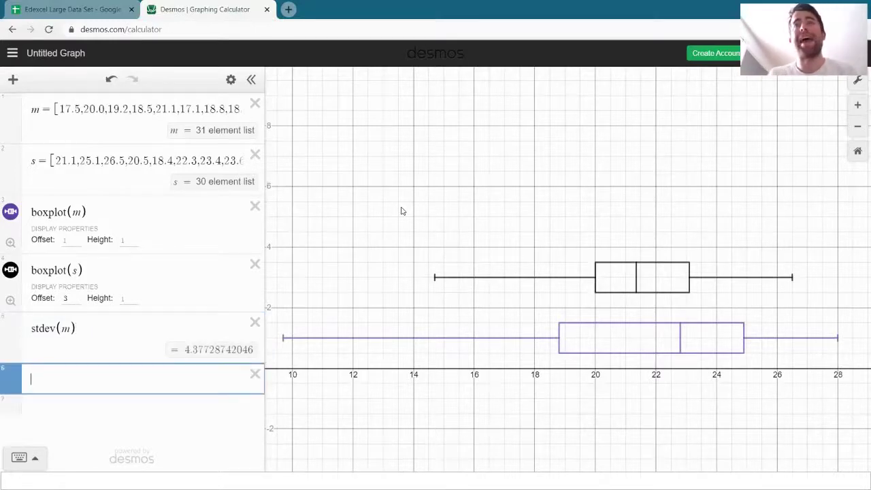
pyautogui.write('st')
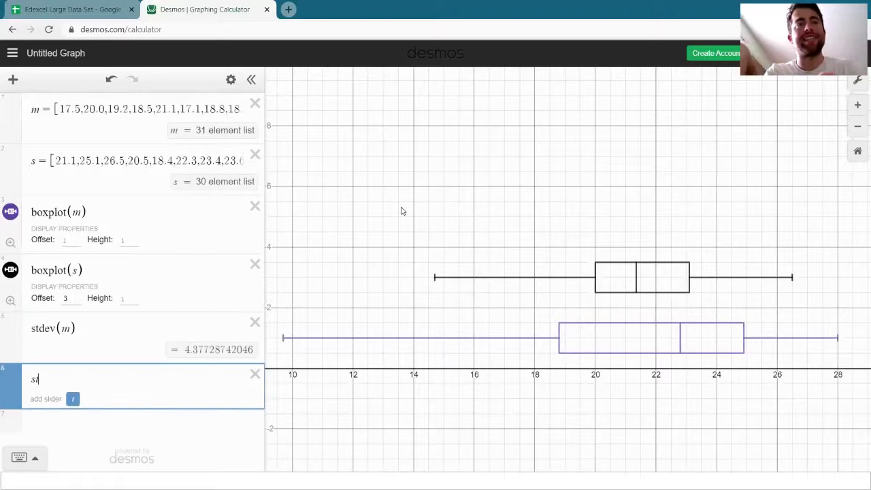
pyautogui.write('dev(s)')
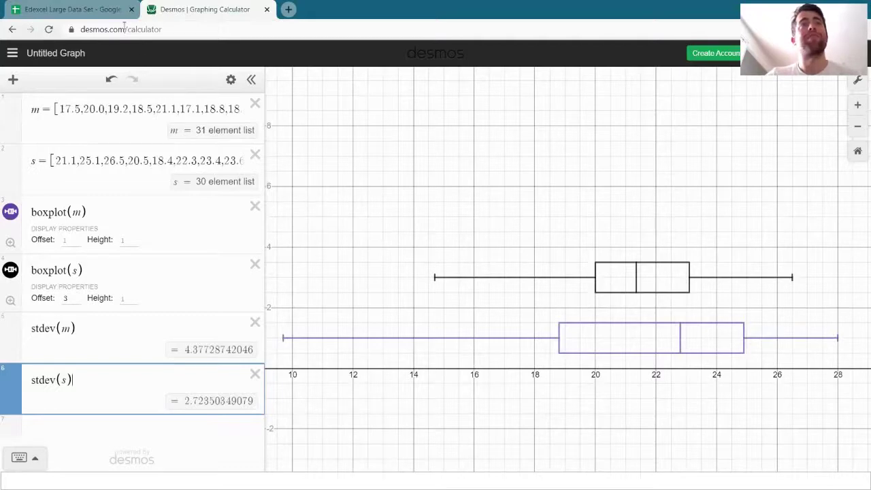
# Switch to the Edexcel Large Data Set spreadsheet and insert a column headed Month before Daily Mean Air Temperature on the Beijing May-Oct 2015 sheet
pyautogui.hotkey('ctrl', 'shift', 'Tab')
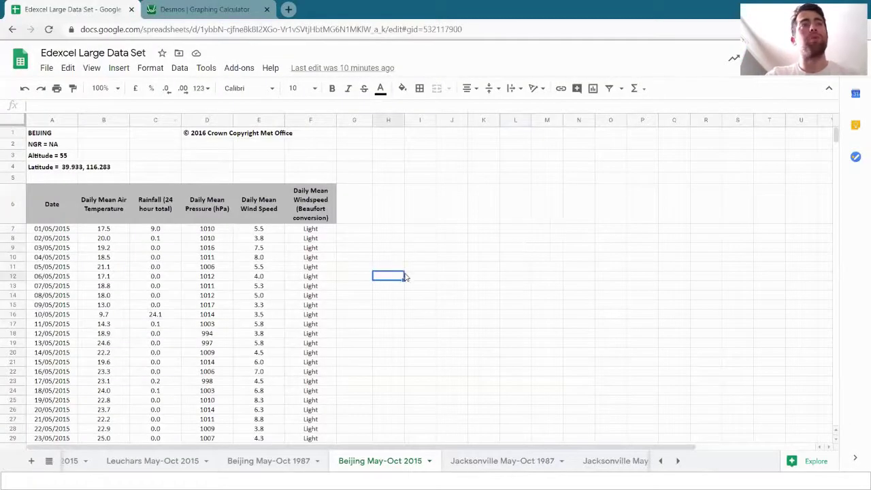
pyautogui.click(402, 274)
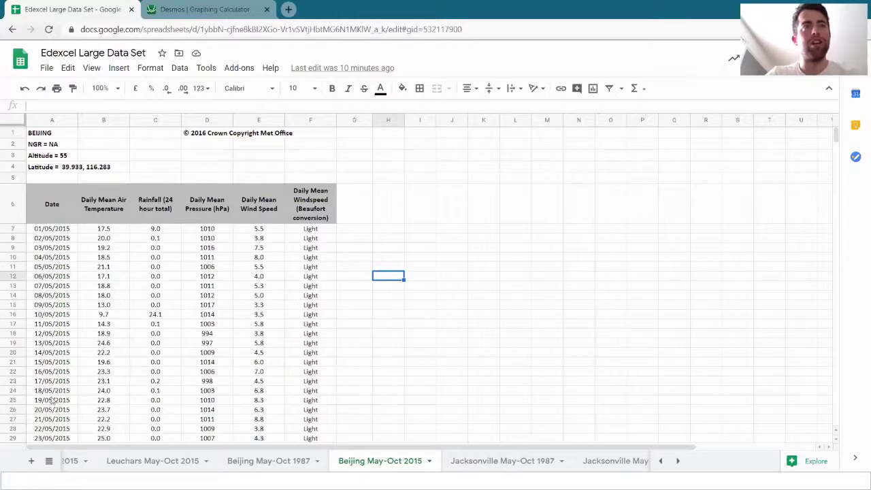
pyautogui.scroll(-5, 55, 403)
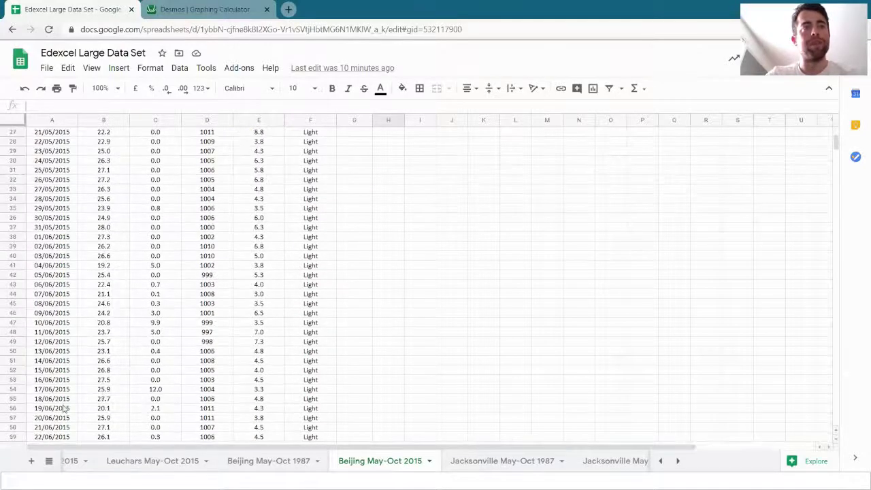
pyautogui.scroll(-5, 65, 408)
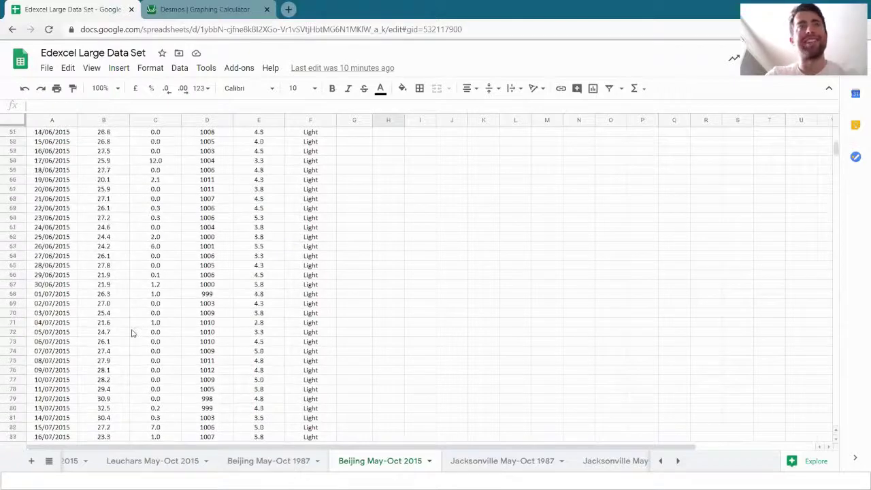
pyautogui.scroll(10, 133, 332)
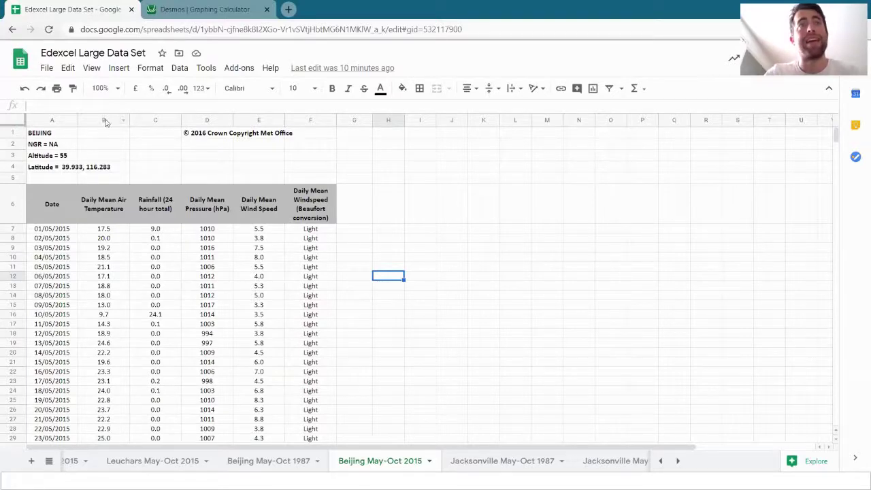
pyautogui.rightClick(105, 122)
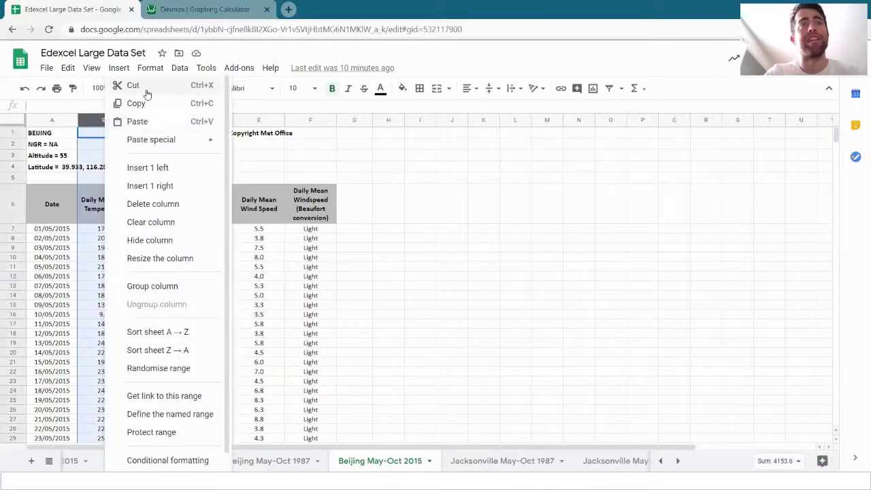
pyautogui.moveTo(151, 148)
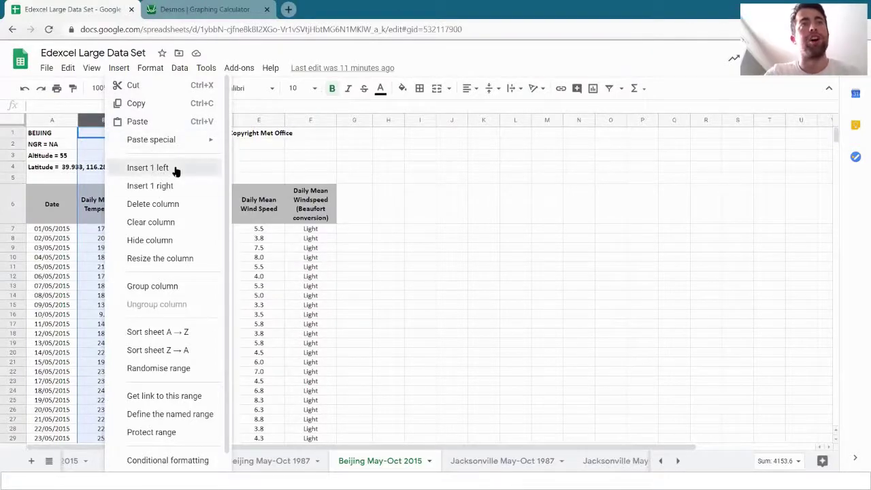
pyautogui.click(171, 170)
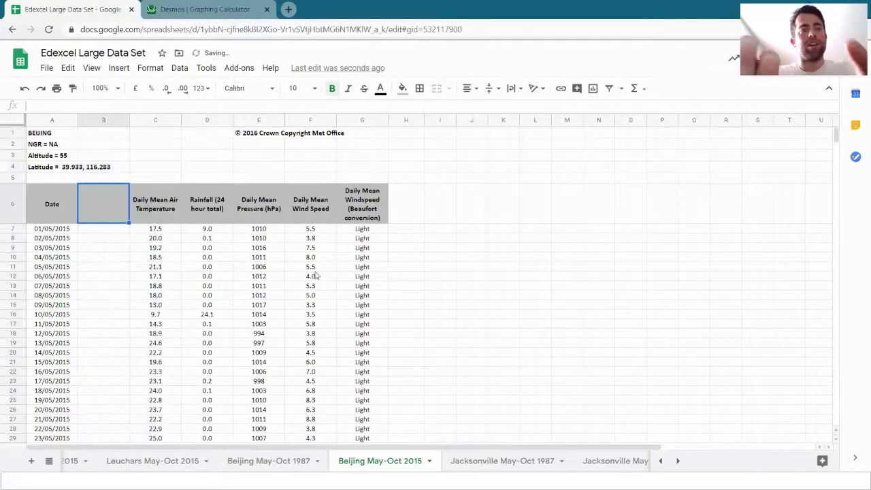
pyautogui.write('Month')
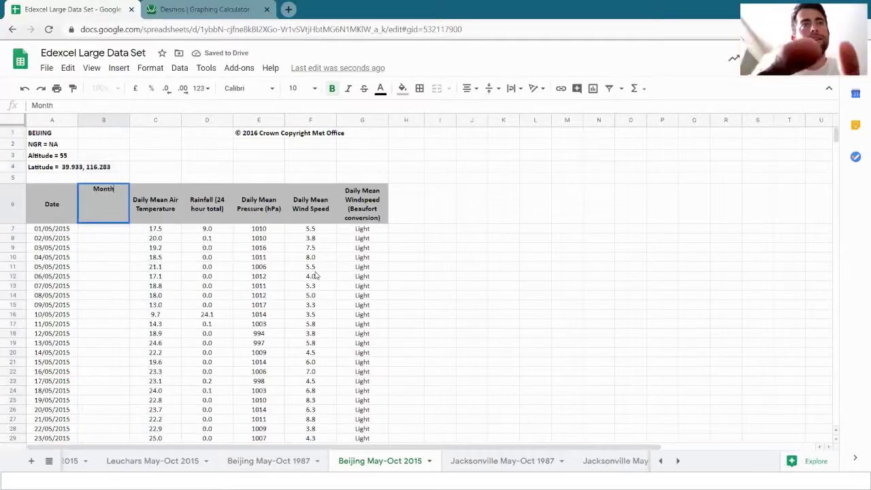
pyautogui.press('Return')
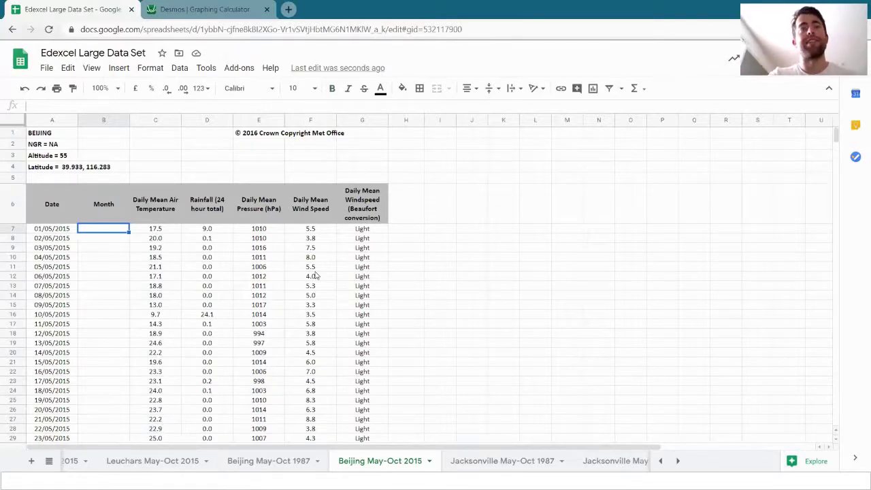
# Enter the formula =month(A7) in B7 to extract the month from the first date
pyautogui.write('=month')
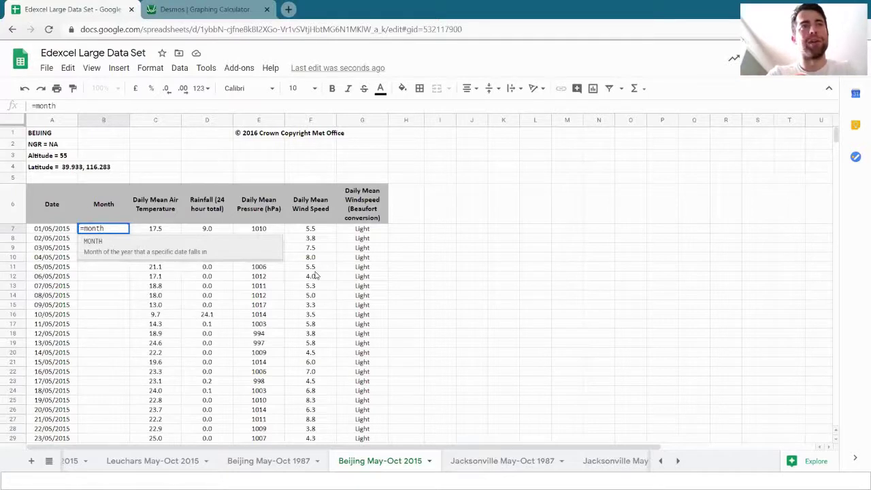
pyautogui.write('(')
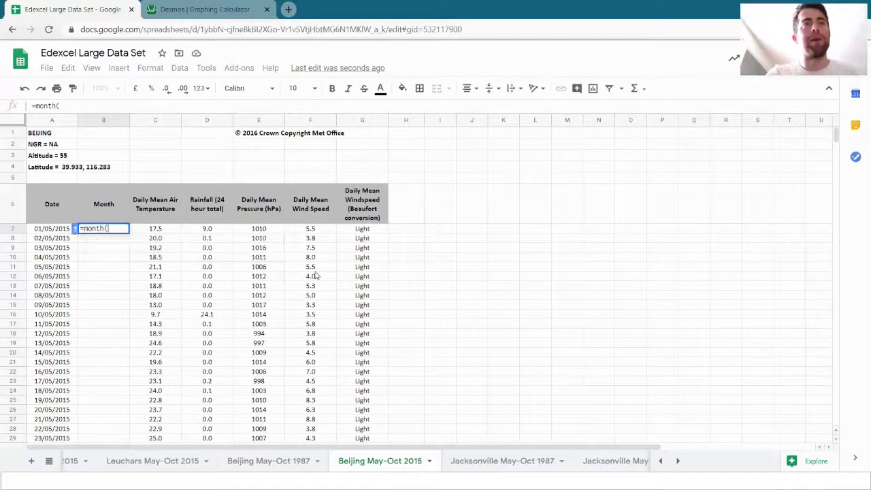
pyautogui.click(60, 230)
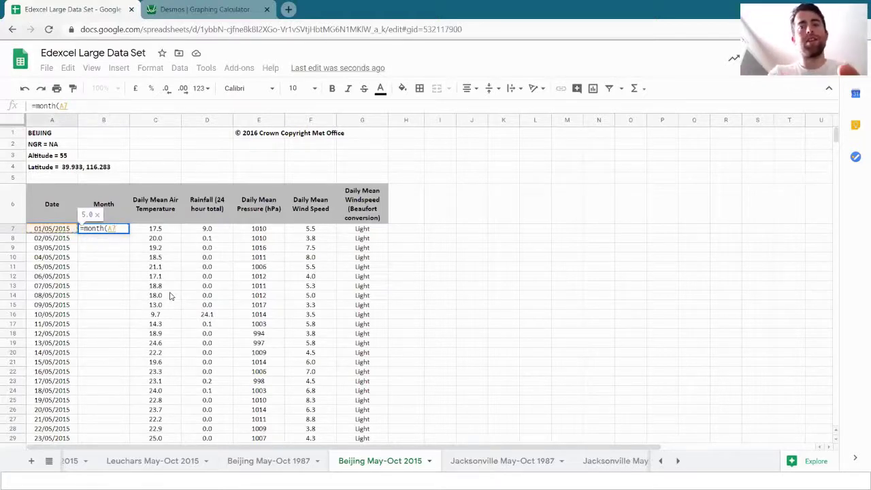
pyautogui.write(')')
pyautogui.press('Return')
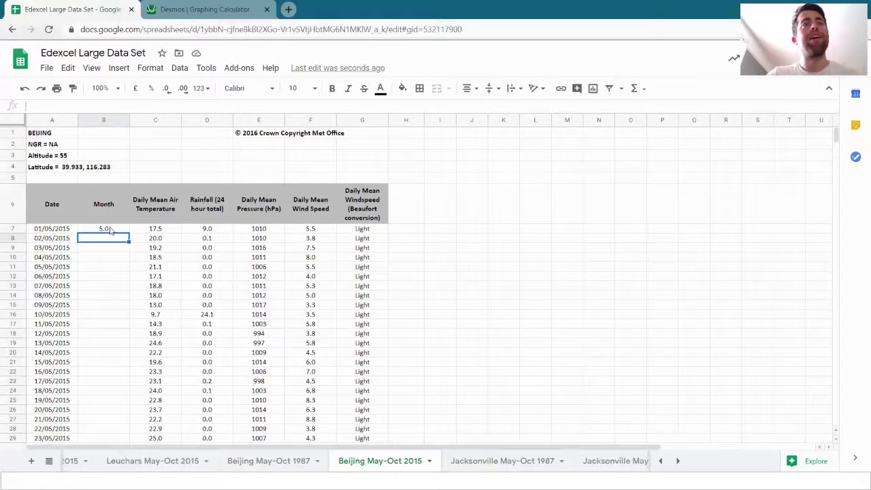
# Fill the month formula from B7 down to B190, the row for 31/10/2015
pyautogui.click(113, 230)
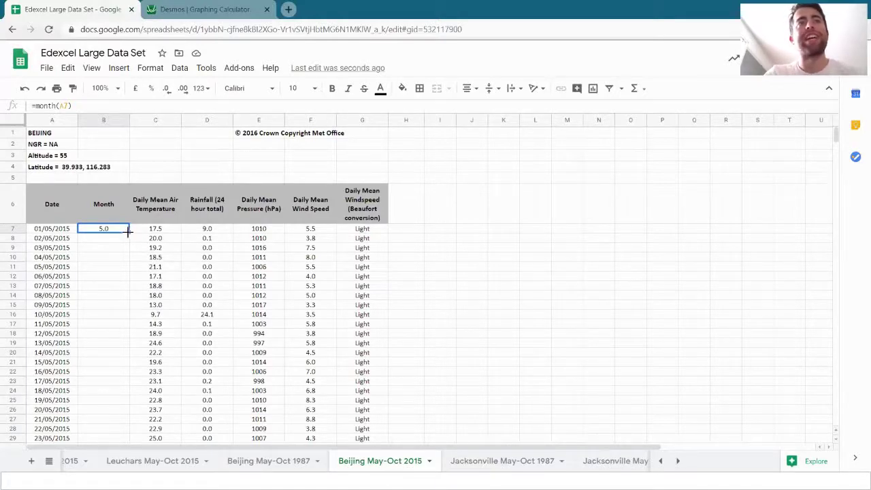
pyautogui.moveTo(127, 232); pyautogui.dragTo(129, 335)
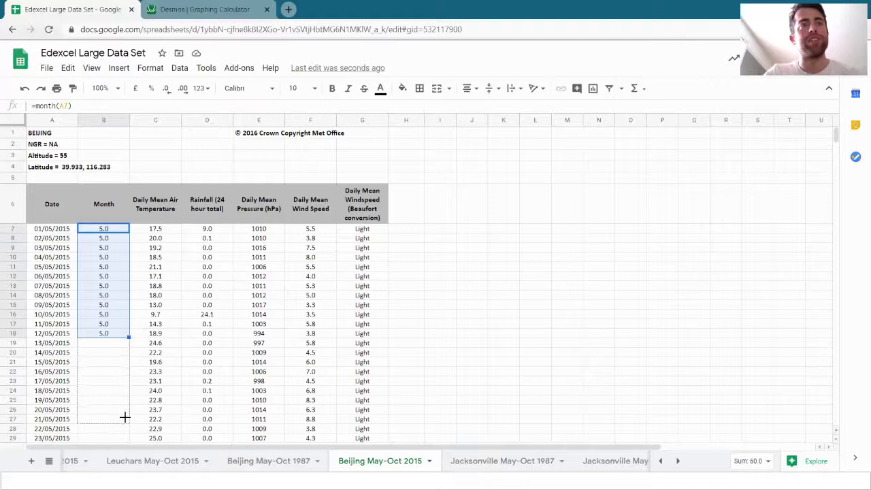
pyautogui.scroll(-2, 125, 422)
pyautogui.moveTo(116, 463); pyautogui.dragTo(123, 418)
pyautogui.click(119, 373)
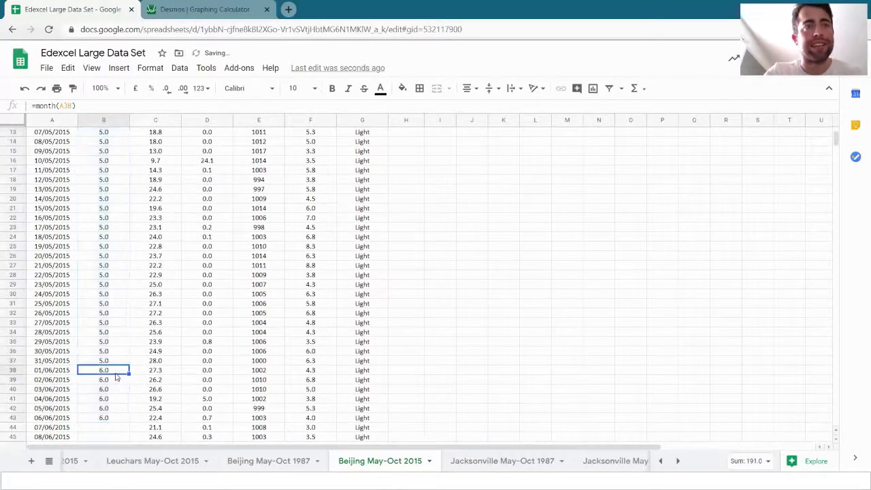
pyautogui.click(116, 419)
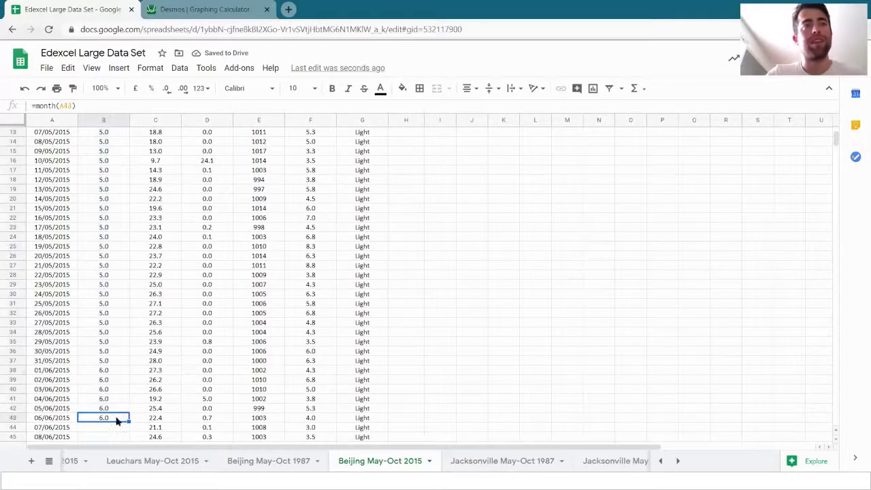
pyautogui.moveTo(128, 418); pyautogui.dragTo(121, 253)
pyautogui.scroll(3, 116, 286)
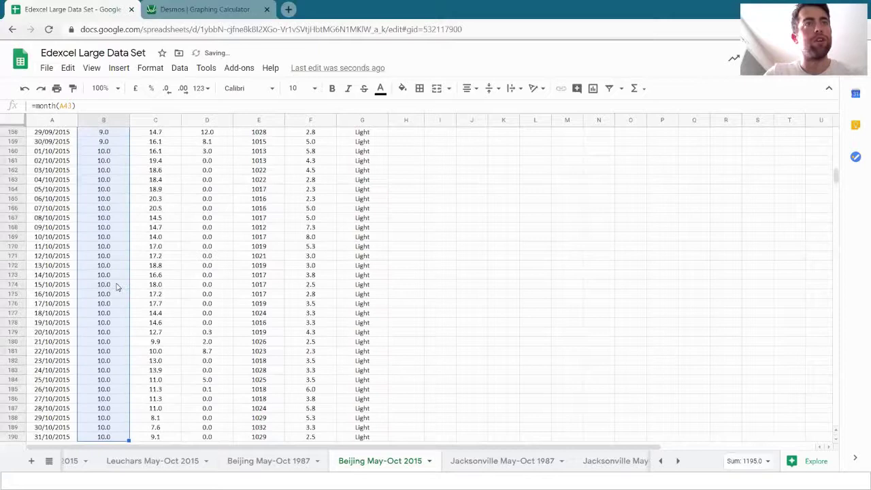
pyautogui.scroll(20, 116, 285)
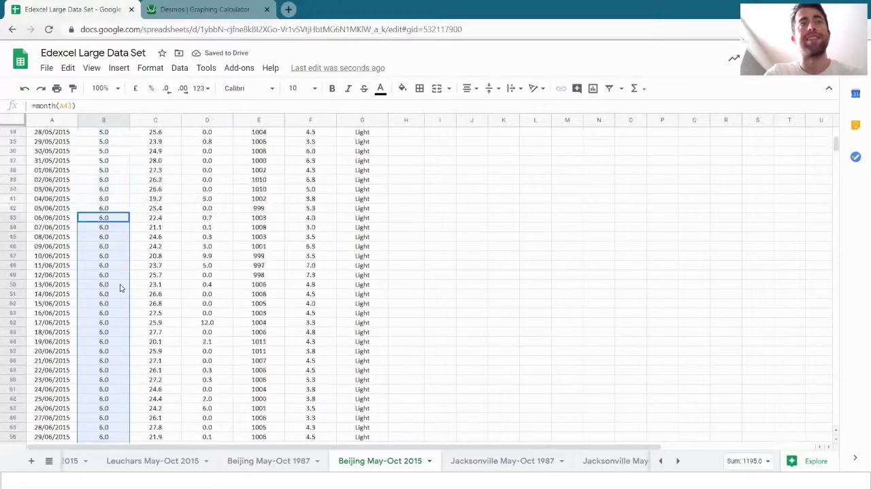
pyautogui.scroll(5, 119, 287)
# Create a pivot table on a new sheet from the Date, Month and Daily Mean Air Temperature data in A6:C190 of Beijing May-Oct 2015
pyautogui.click(158, 249)
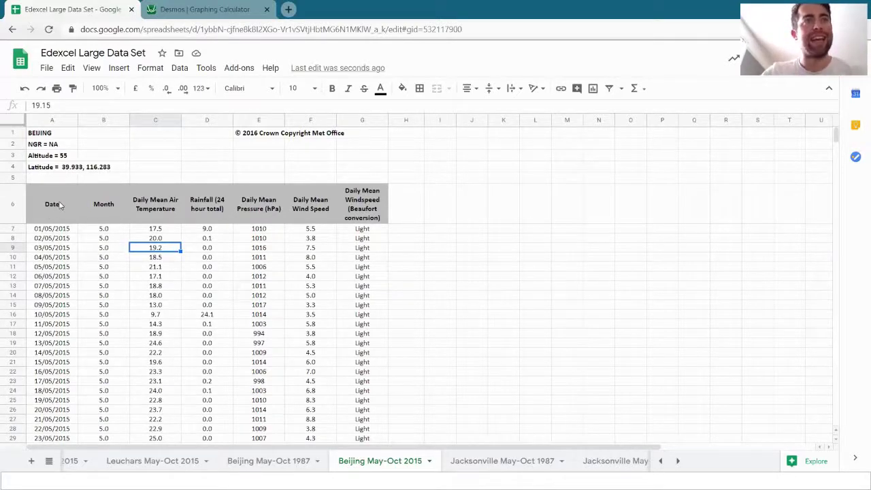
pyautogui.moveTo(59, 204); pyautogui.dragTo(162, 253)
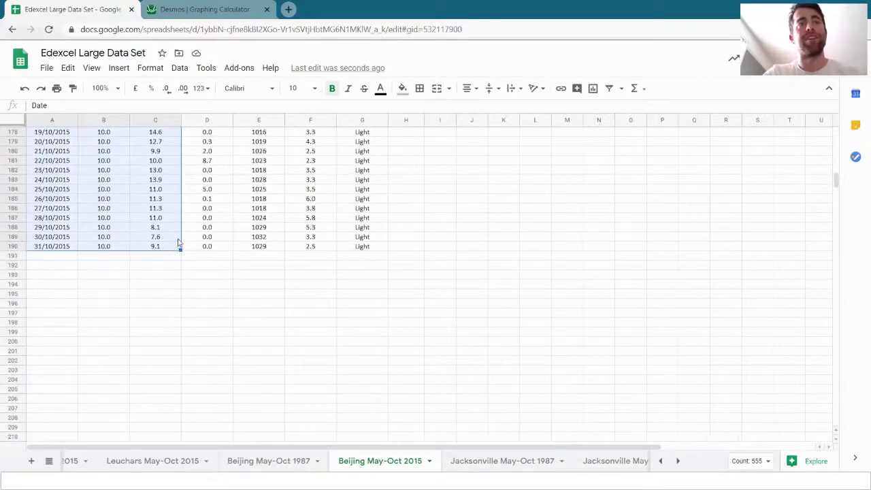
pyautogui.scroll(18, 178, 242)
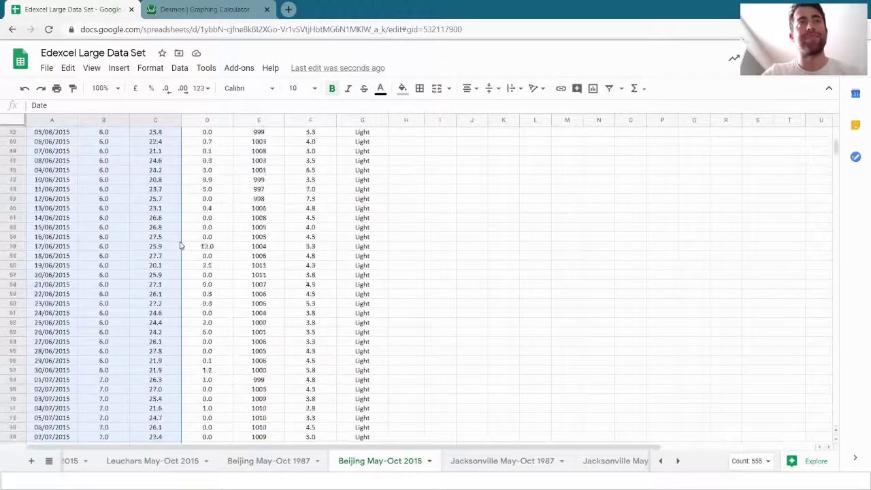
pyautogui.scroll(15, 180, 245)
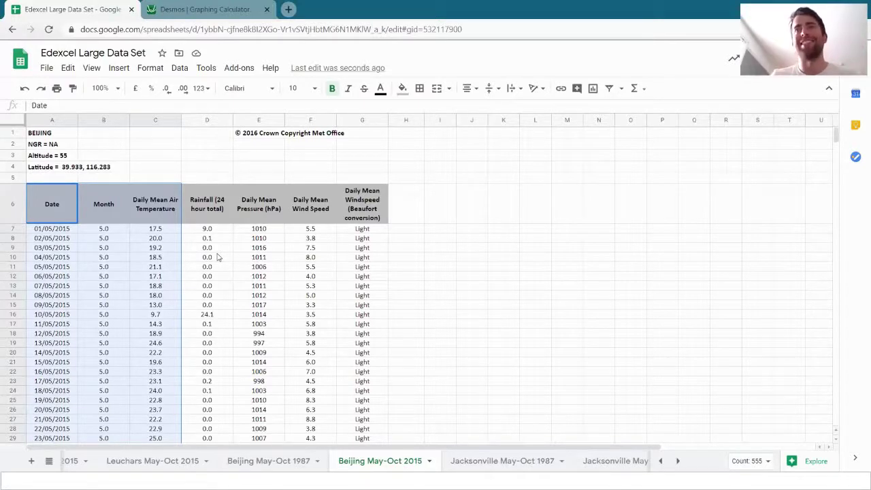
pyautogui.click(120, 68)
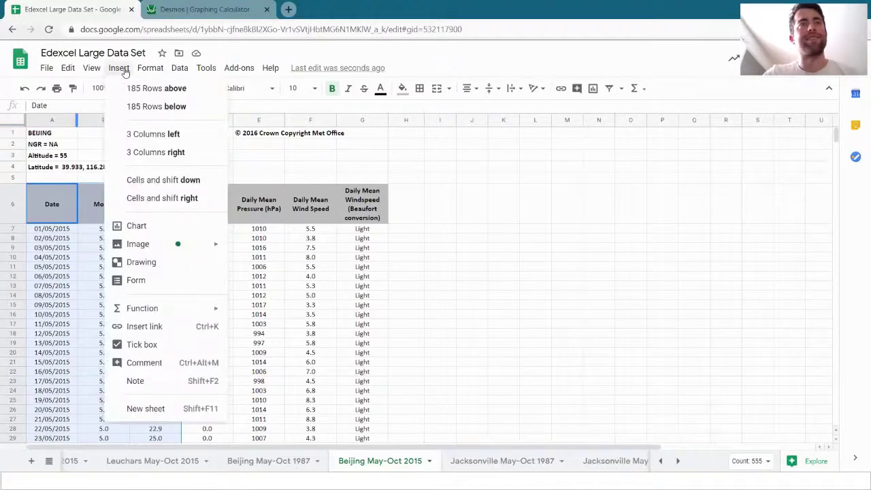
pyautogui.moveTo(181, 71)
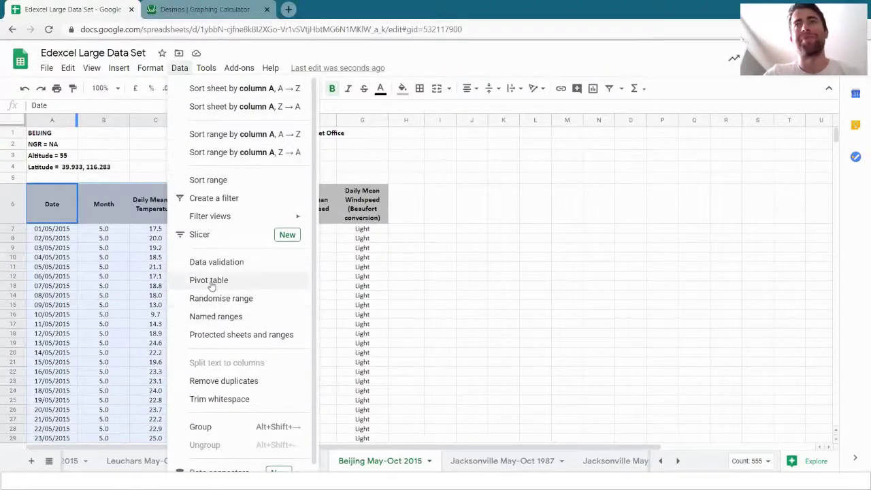
pyautogui.click(208, 280)
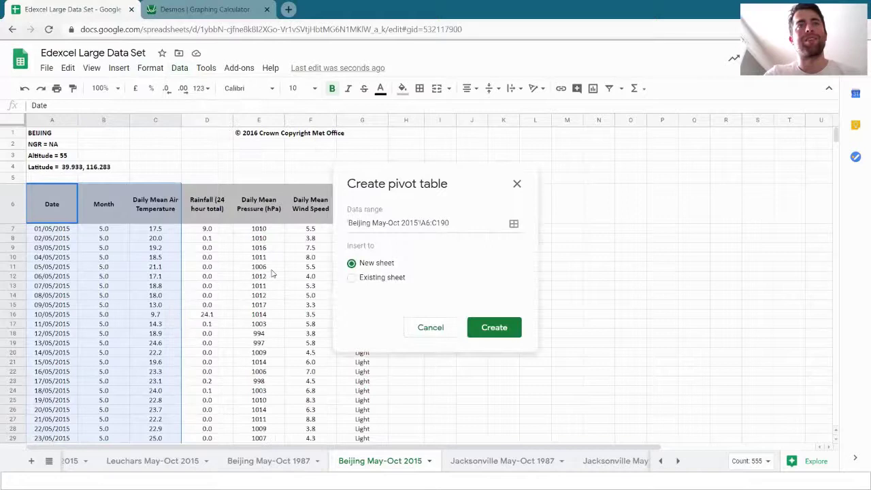
pyautogui.click(495, 328)
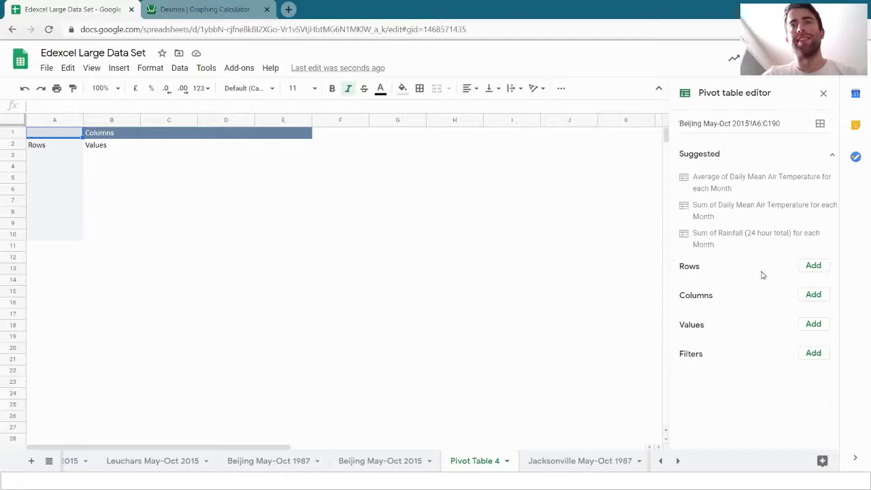
# Add Month as the pivot table's rows and Daily Mean Air Temperature as its values
pyautogui.click(813, 265)
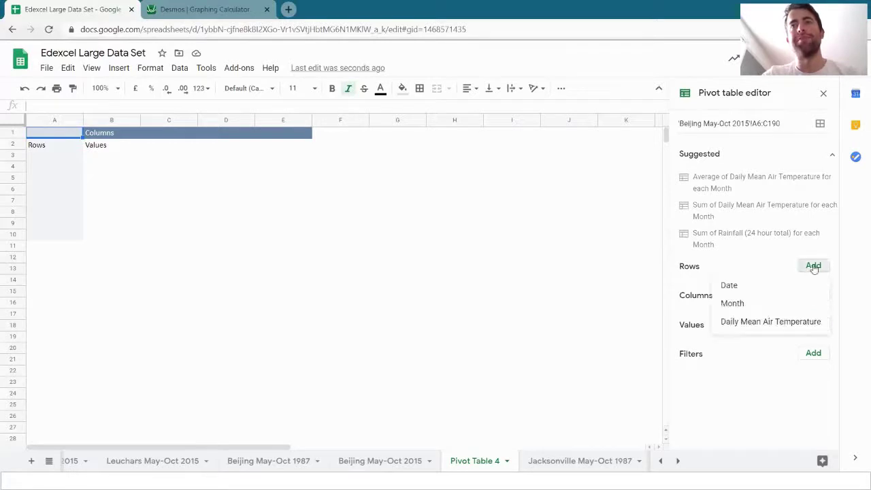
pyautogui.click(733, 304)
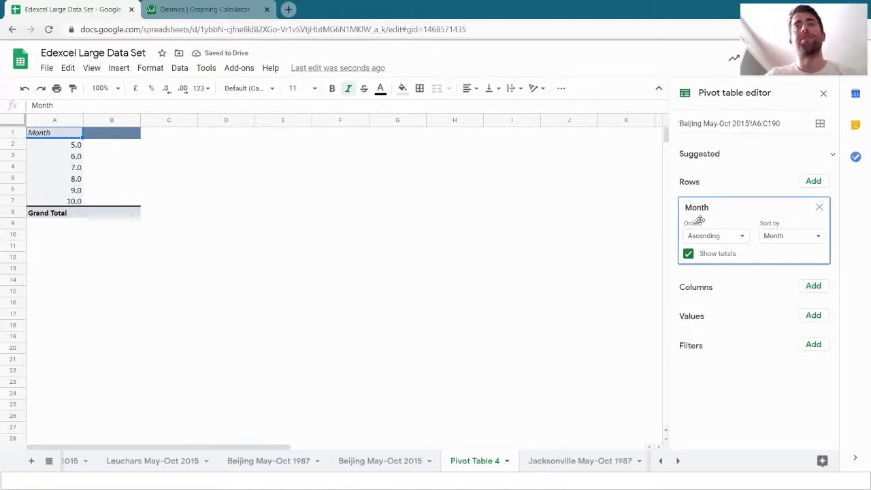
pyautogui.click(814, 317)
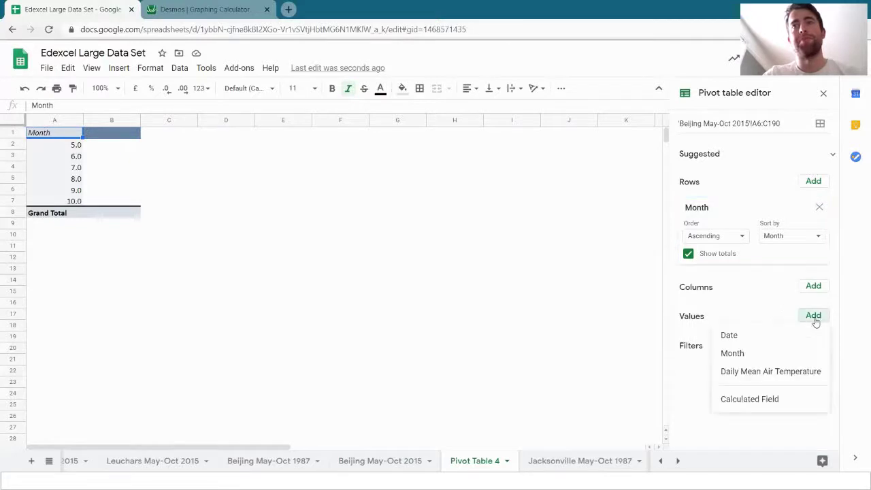
pyautogui.click(782, 374)
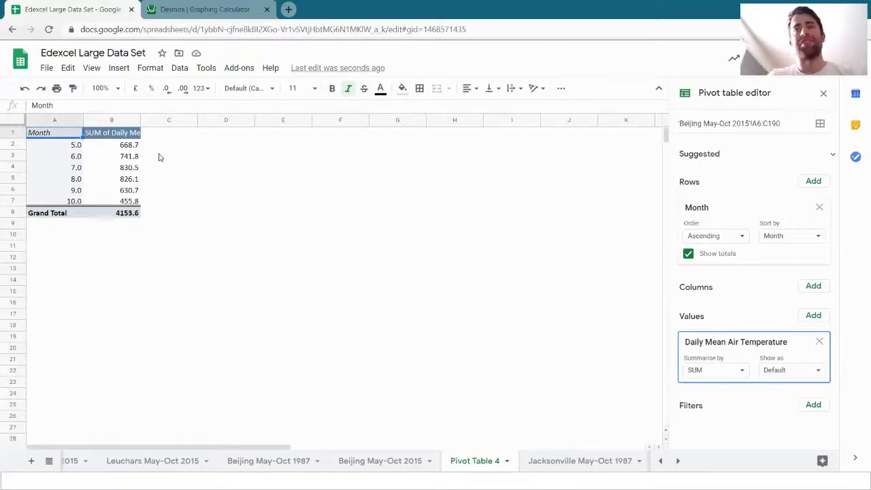
# Summarise the pivot table's Daily Mean Air Temperature by MIN and after that by MAX to compare the monthly extremes
pyautogui.click(738, 373)
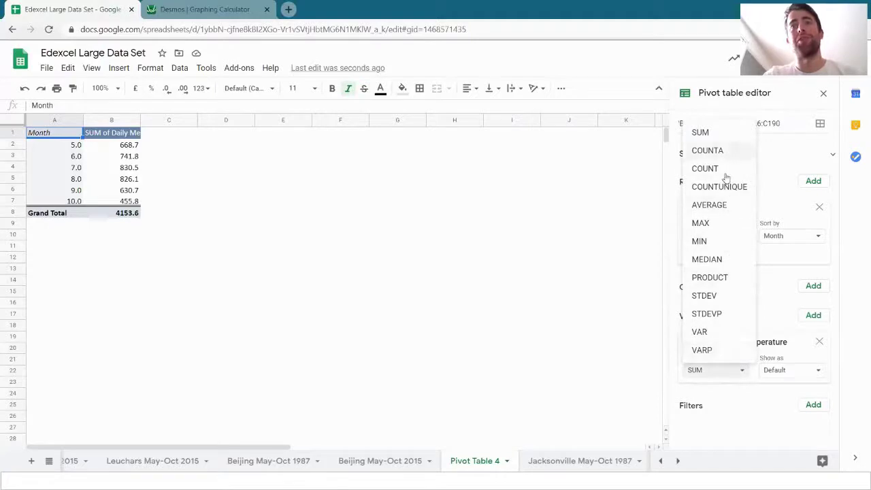
pyautogui.click(708, 245)
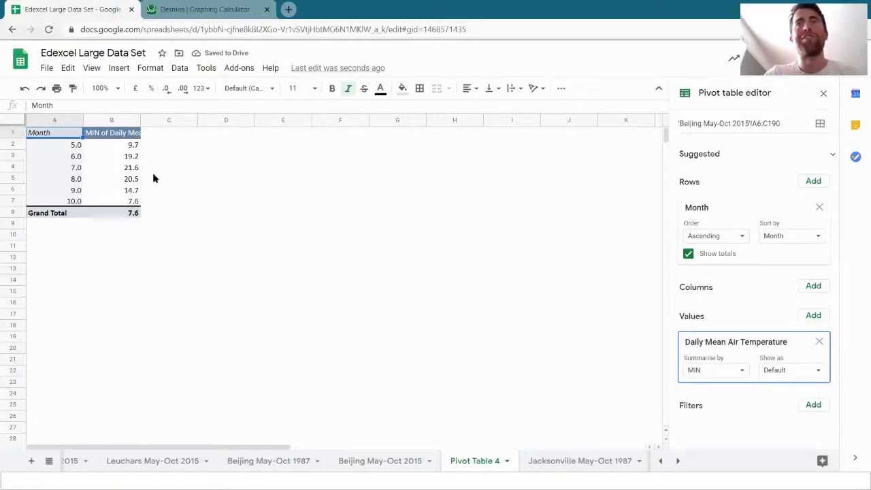
pyautogui.click(723, 373)
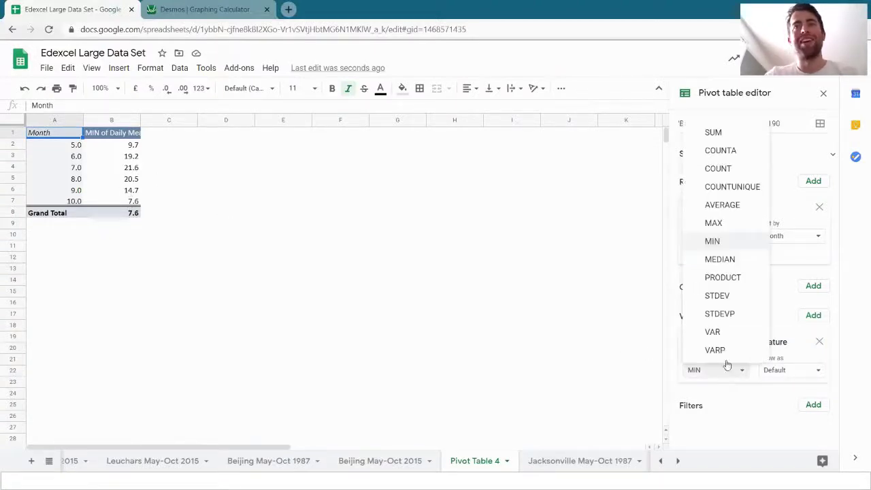
pyautogui.click(713, 222)
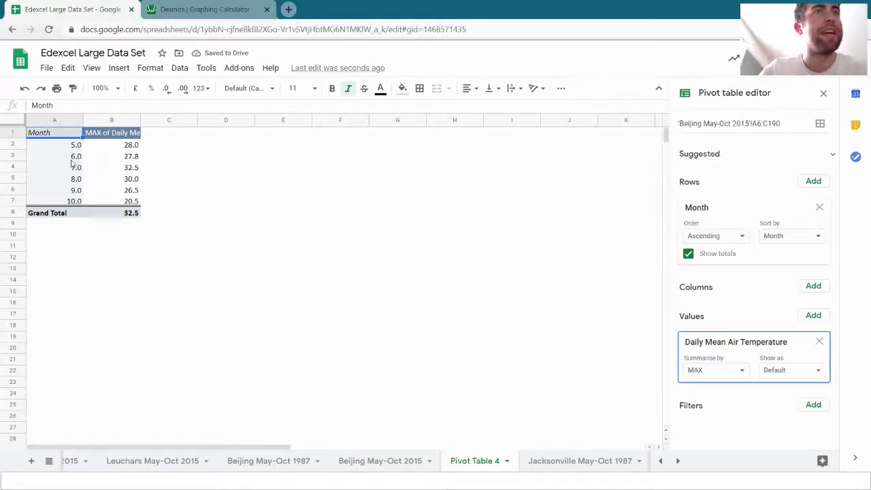
pyautogui.click(131, 169)
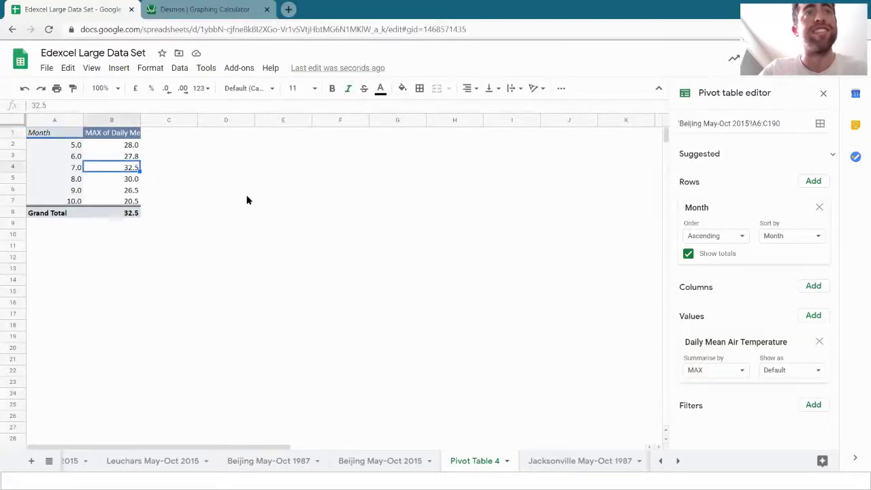
# Summarise Daily Mean Air Temperature by AVERAGE, review the monthly means, and switch the summary to STDEV to compare the monthly spread
pyautogui.click(738, 371)
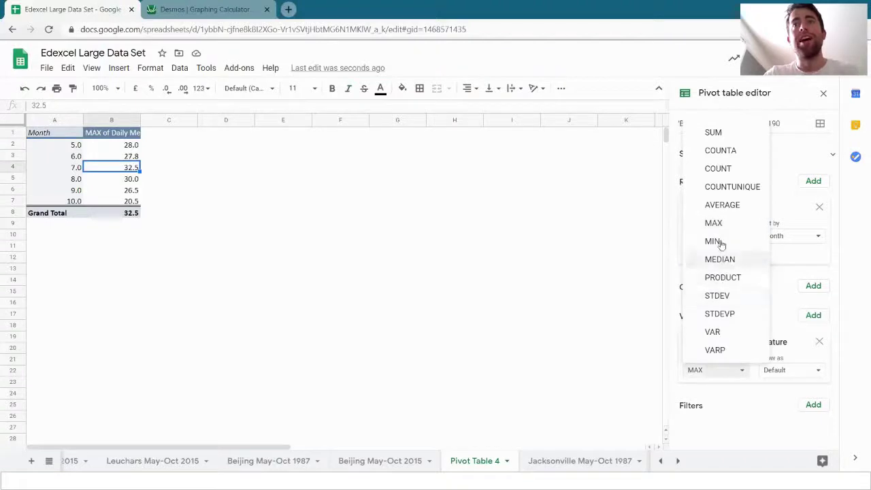
pyautogui.click(739, 206)
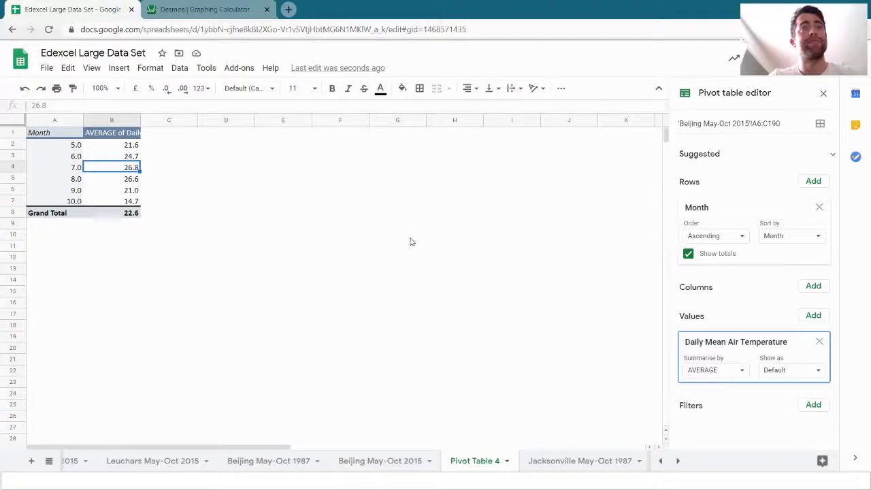
pyautogui.click(709, 372)
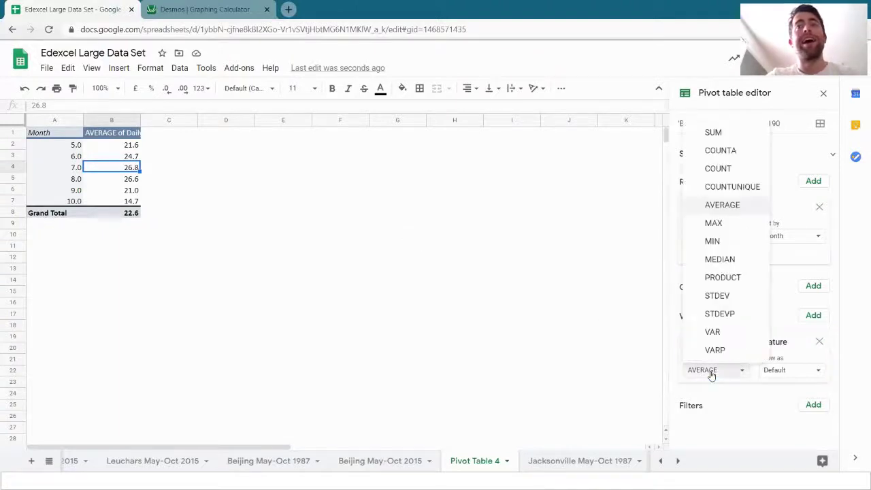
pyautogui.click(730, 300)
pyautogui.click(304, 245)
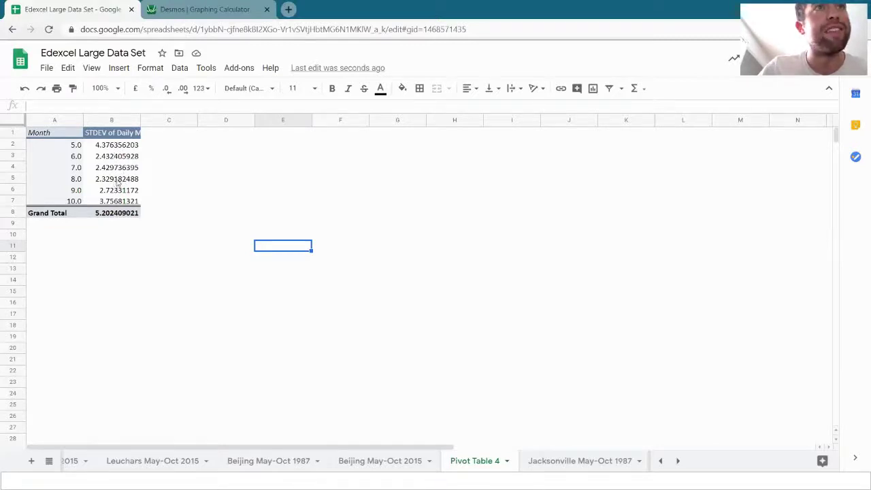
pyautogui.click(120, 180)
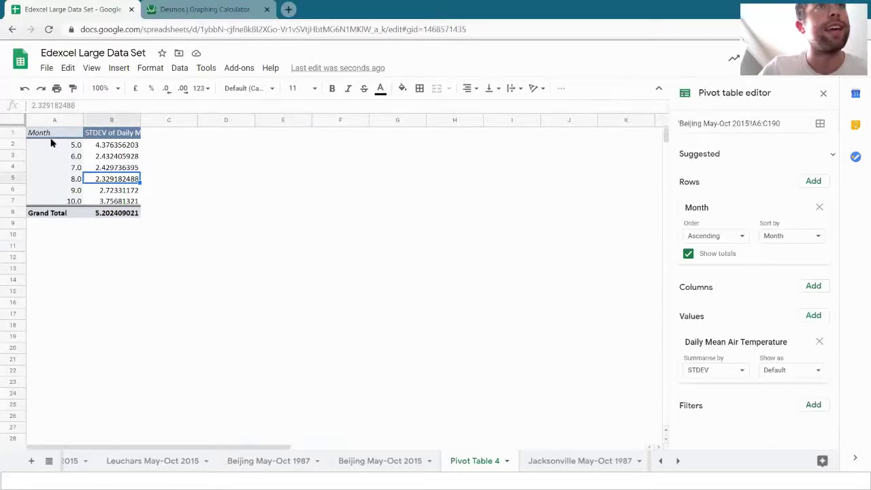
pyautogui.click(167, 179)
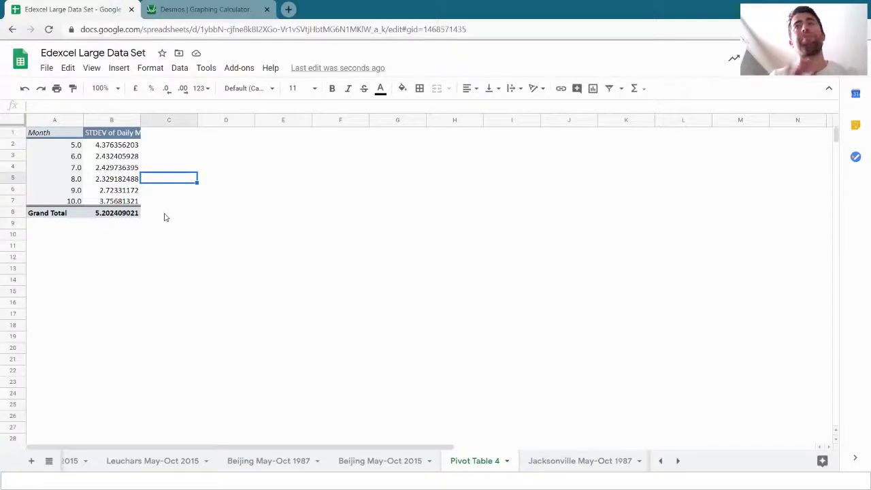